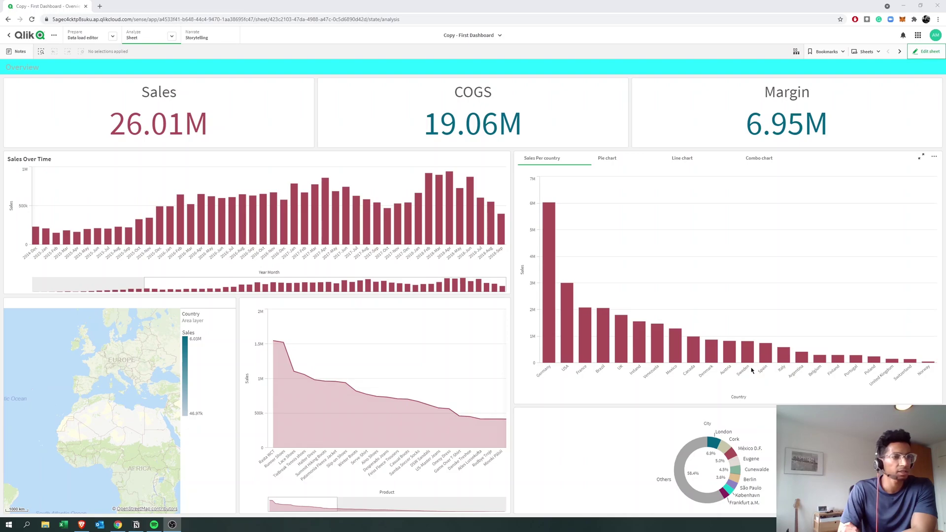
# Put the dashboard sheet into edit mode and show the Master items measures
pyautogui.moveTo(714, 361)
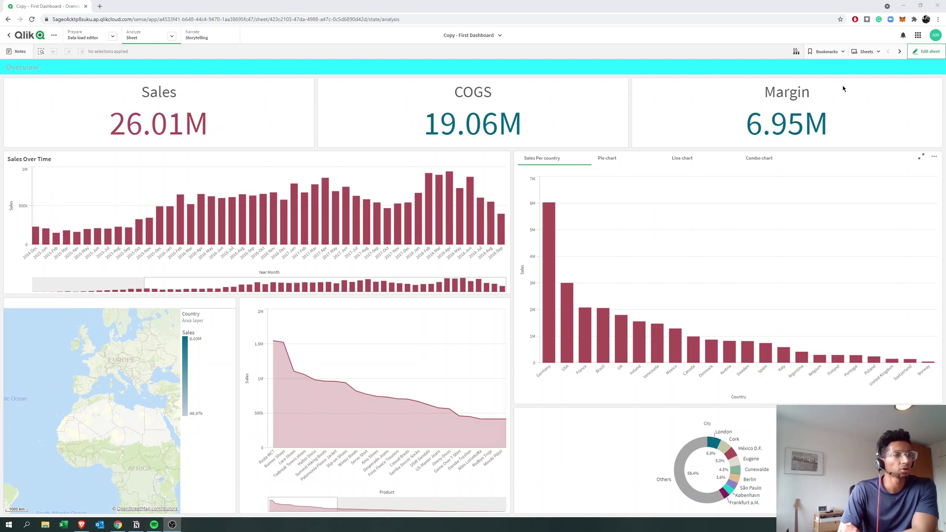
pyautogui.click(926, 51)
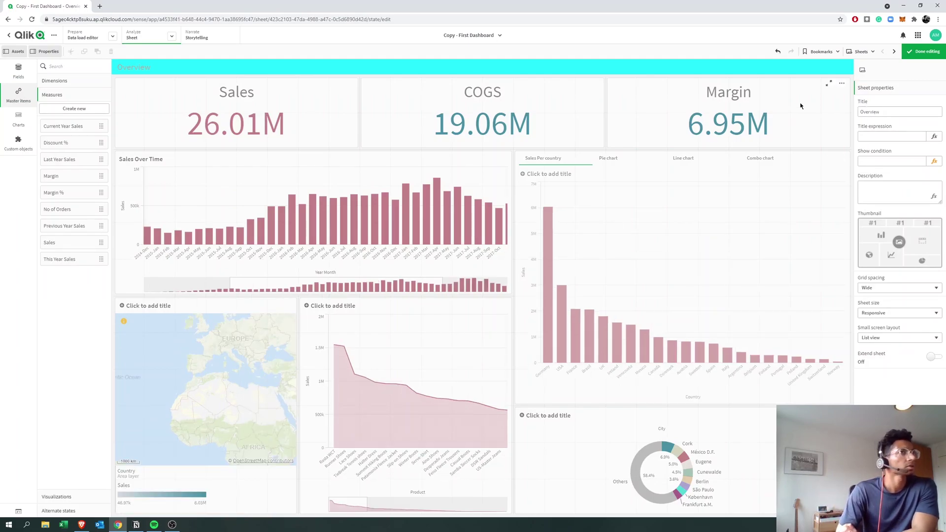
pyautogui.click(19, 96)
pyautogui.click(20, 96)
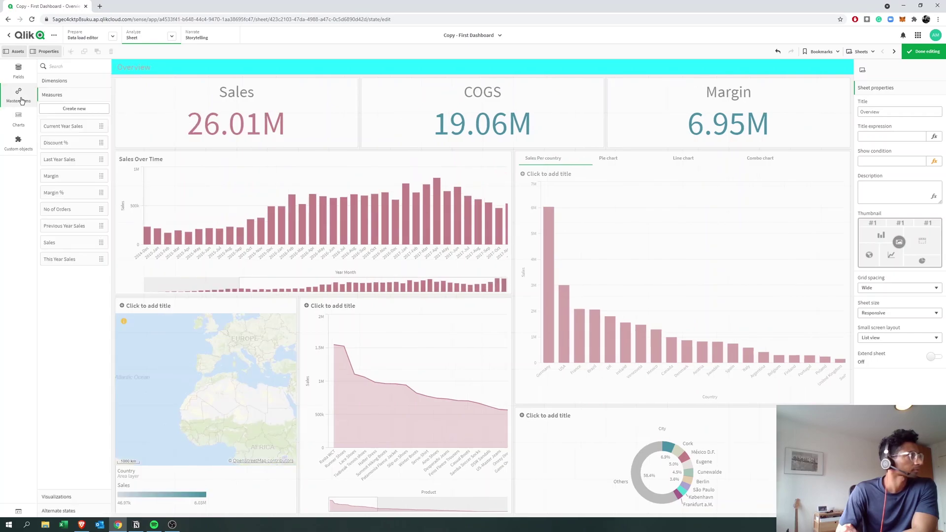
# Select Sales Over Time and start editing its Sales master measure, sum(UnitPrice*Quantity)
pyautogui.click(209, 196)
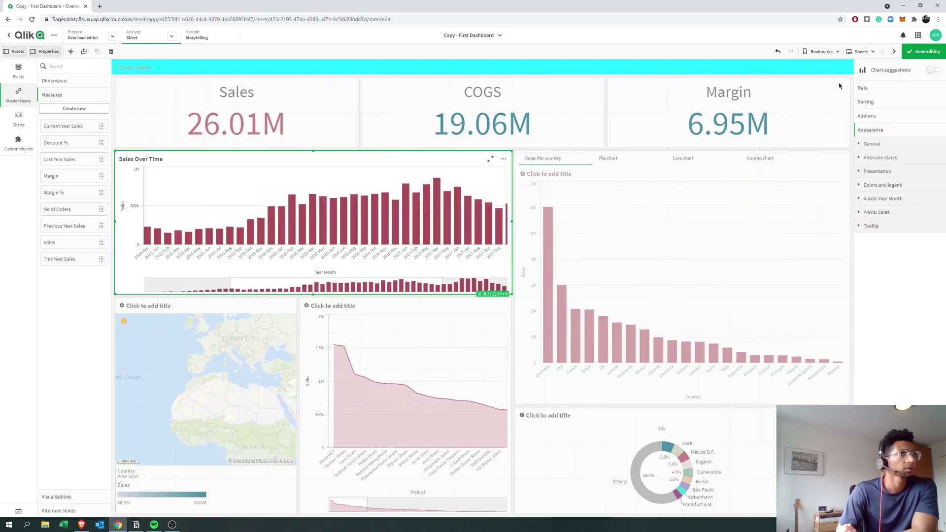
pyautogui.click(864, 89)
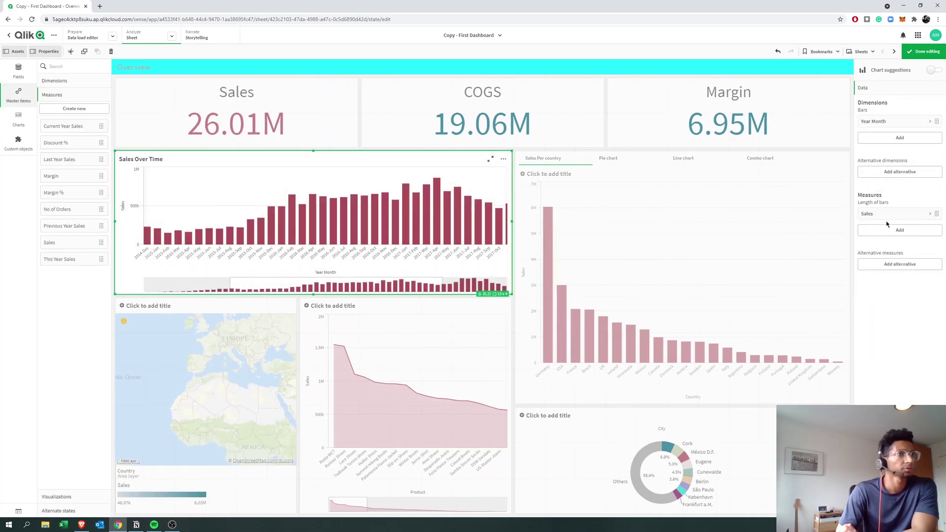
pyautogui.click(65, 243)
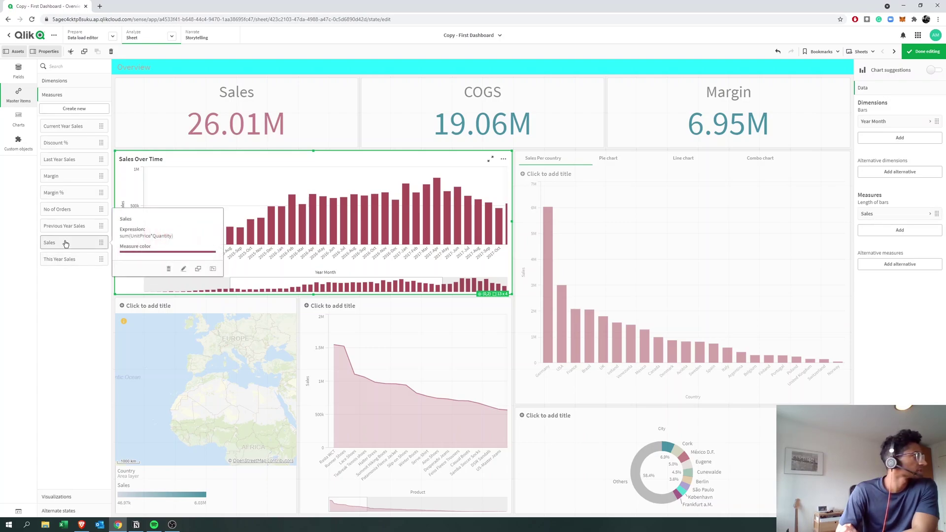
pyautogui.click(183, 269)
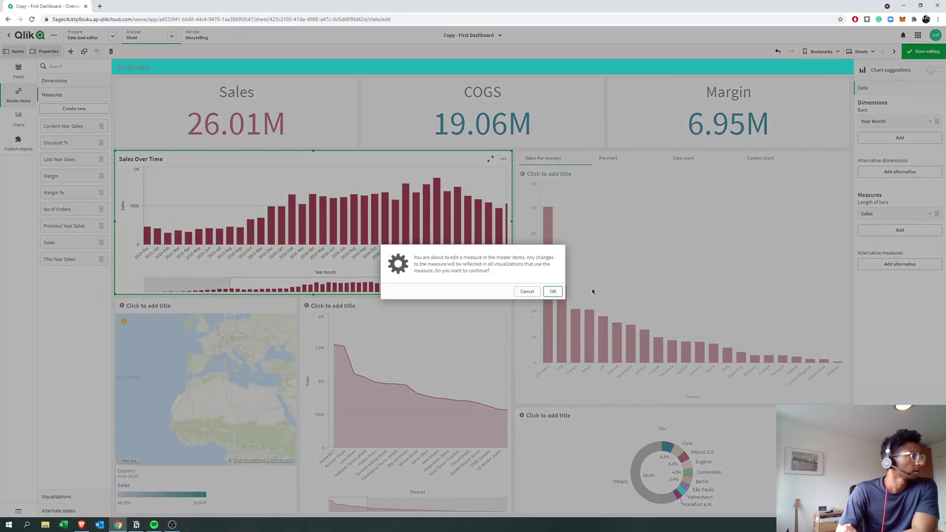
# Confirm the shared-measure warning, give Sales the orange colour ff9059, and save
pyautogui.click(551, 292)
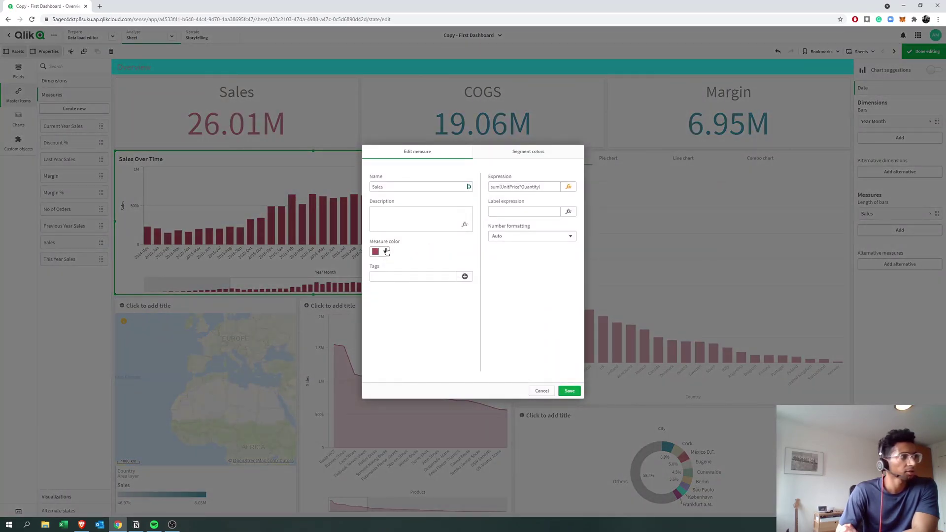
pyautogui.click(384, 252)
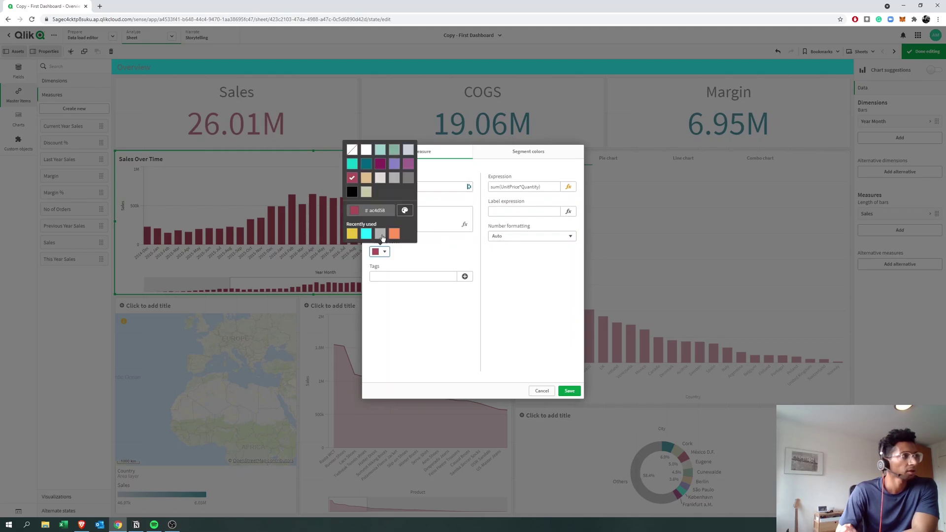
pyautogui.click(373, 211)
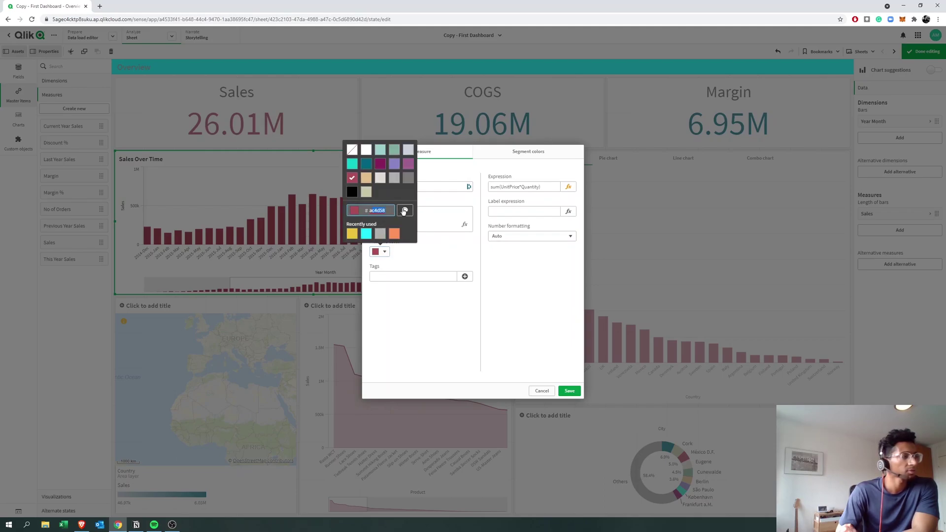
pyautogui.click(376, 212)
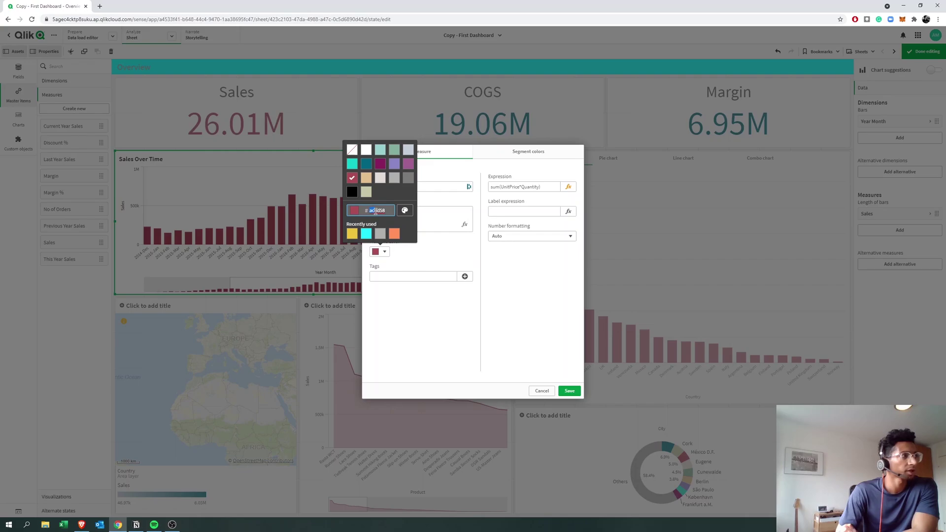
pyautogui.click(394, 234)
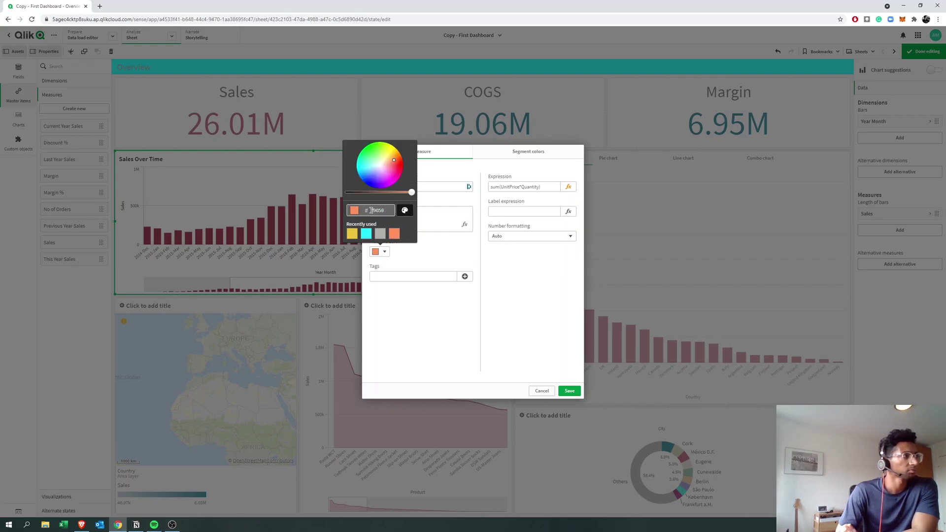
pyautogui.click(438, 262)
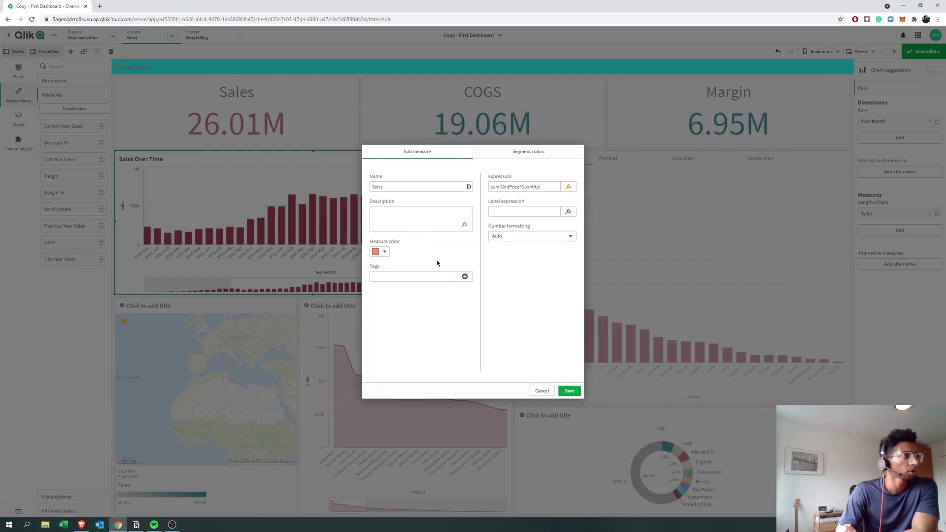
pyautogui.click(569, 390)
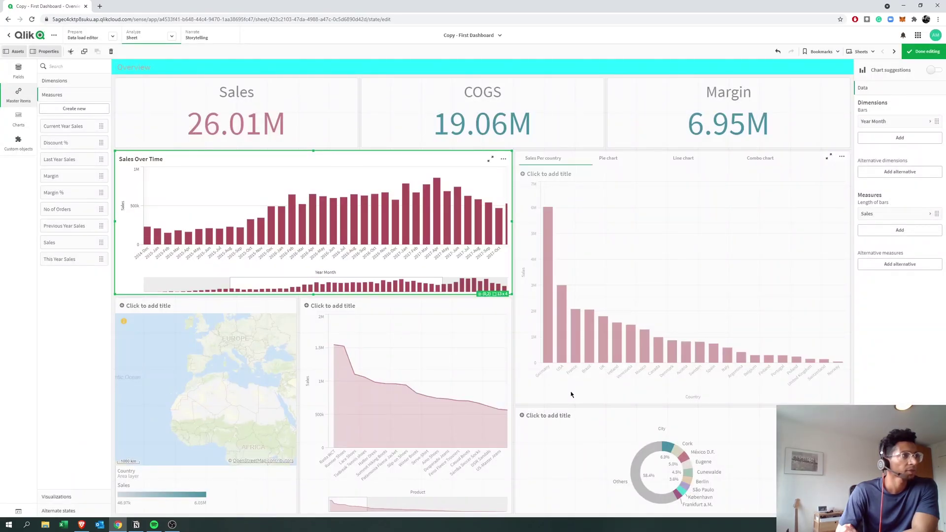
# Leave edit mode to see the Sales KPI and Sales charts in orange
pyautogui.click(925, 51)
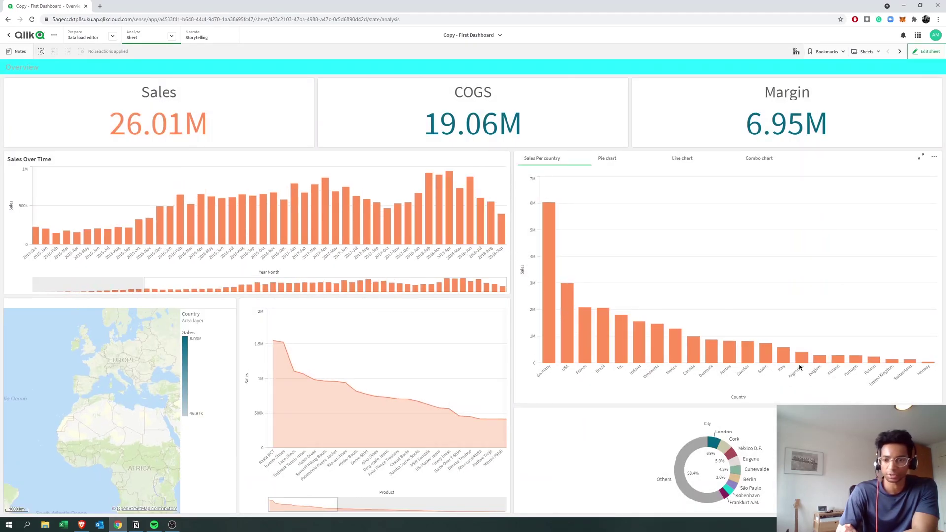
pyautogui.moveTo(799, 367)
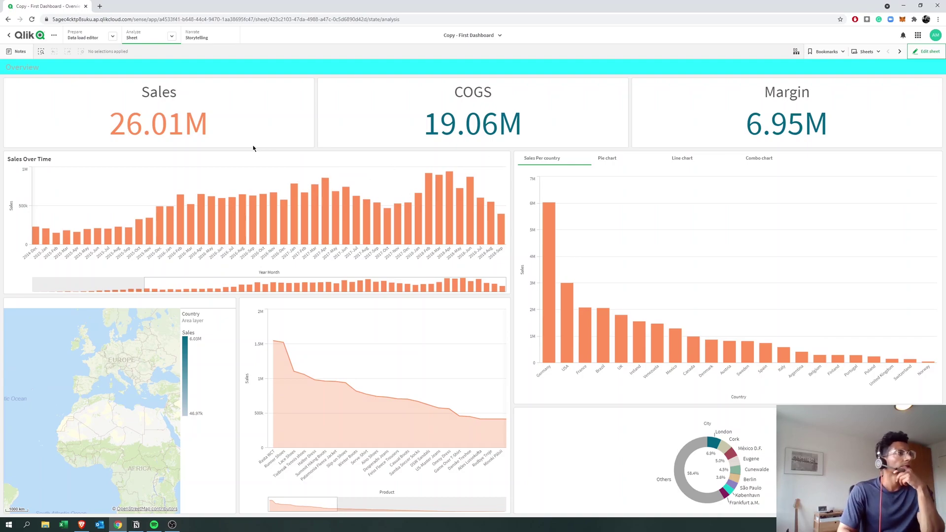
# Open learnui.design's Data Color Picker palette generator in a new browser tab
pyautogui.click(100, 6)
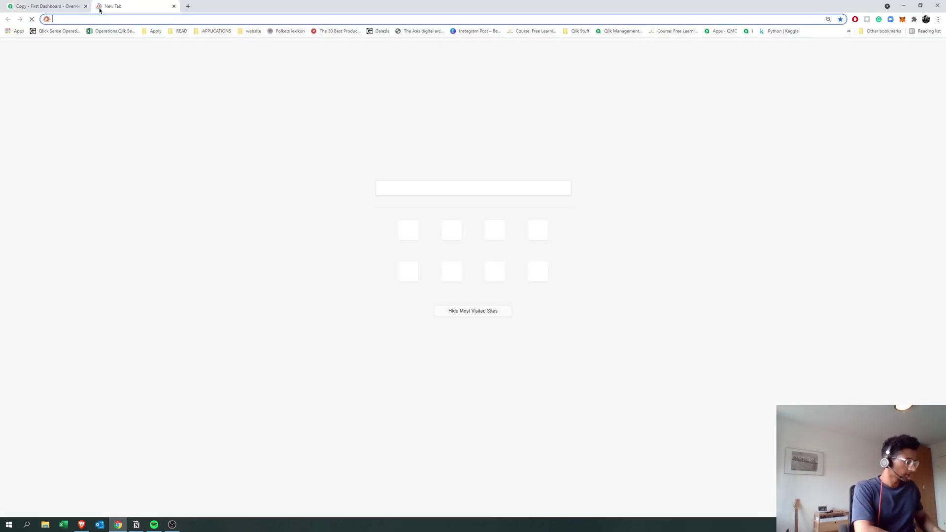
pyautogui.write('data colo')
pyautogui.press('Down')
pyautogui.press('Down')
pyautogui.press('Down')
pyautogui.press('Down')
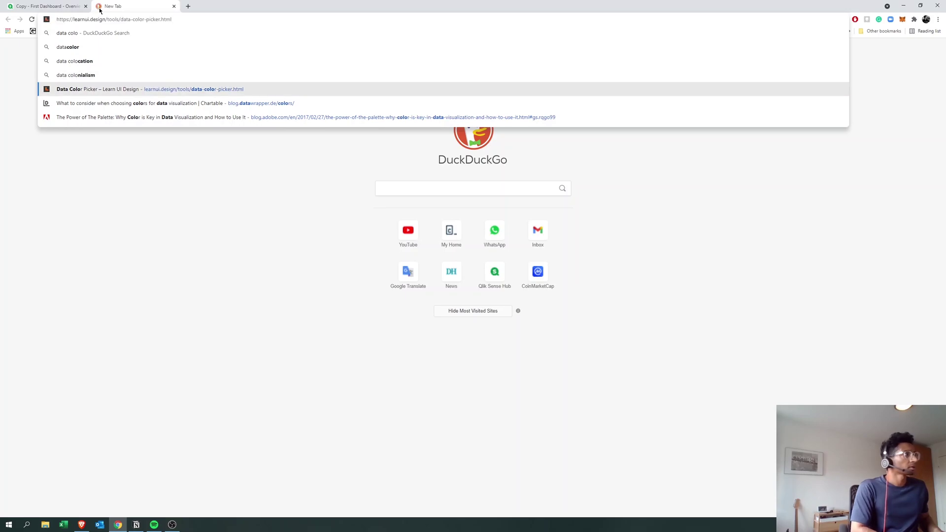
pyautogui.press('Return')
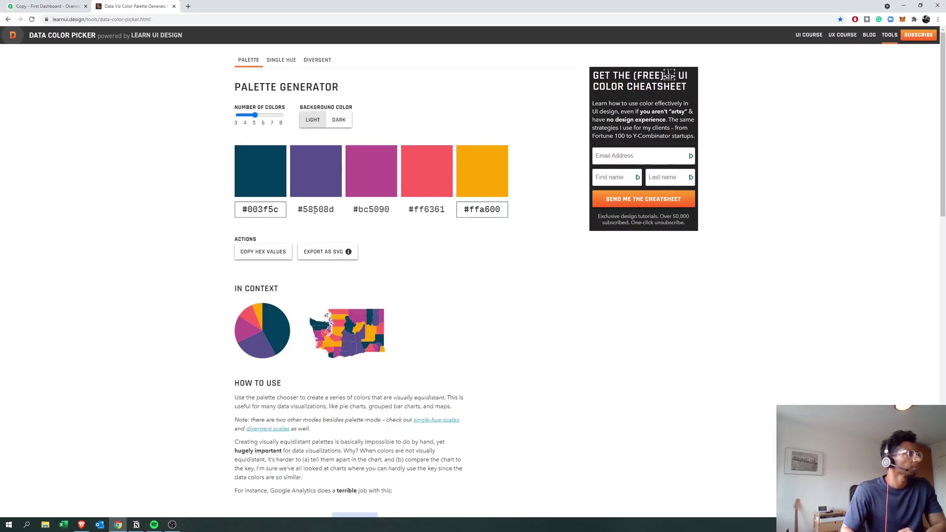
# Copy the first palette value #003f5c and return to the Qlik dashboard tab
pyautogui.click(280, 210)
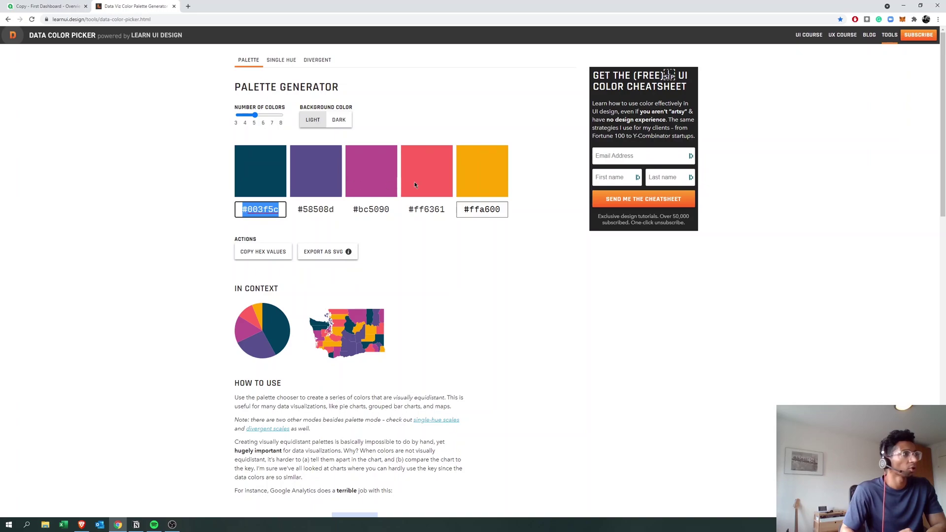
pyautogui.scroll(-12, 295, 186)
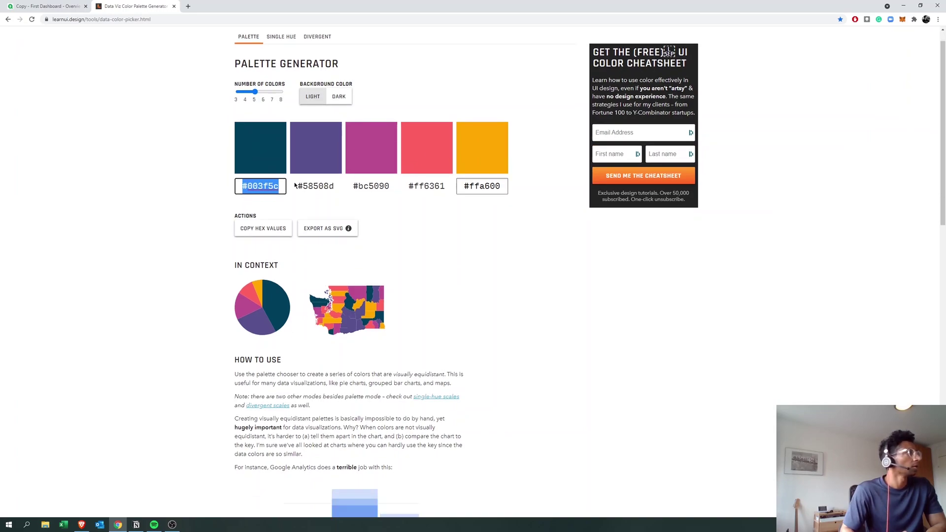
pyautogui.scroll(15, 295, 181)
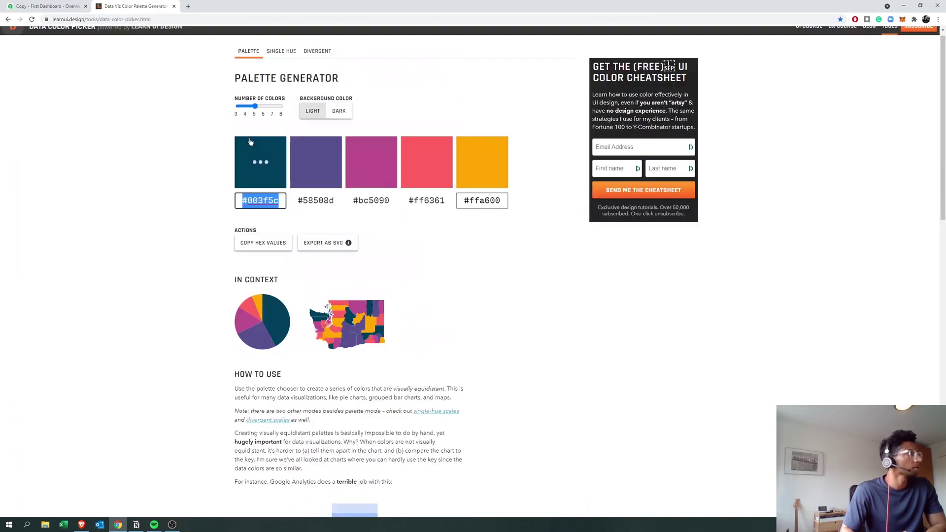
pyautogui.click(54, 6)
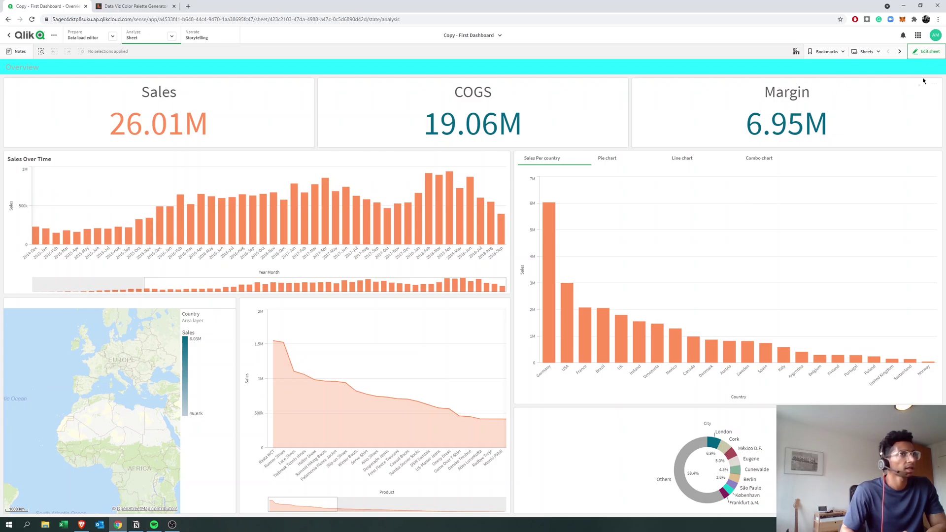
# Start recolouring the Margin master measure, switching to the palette tab for its hex value
pyautogui.click(927, 51)
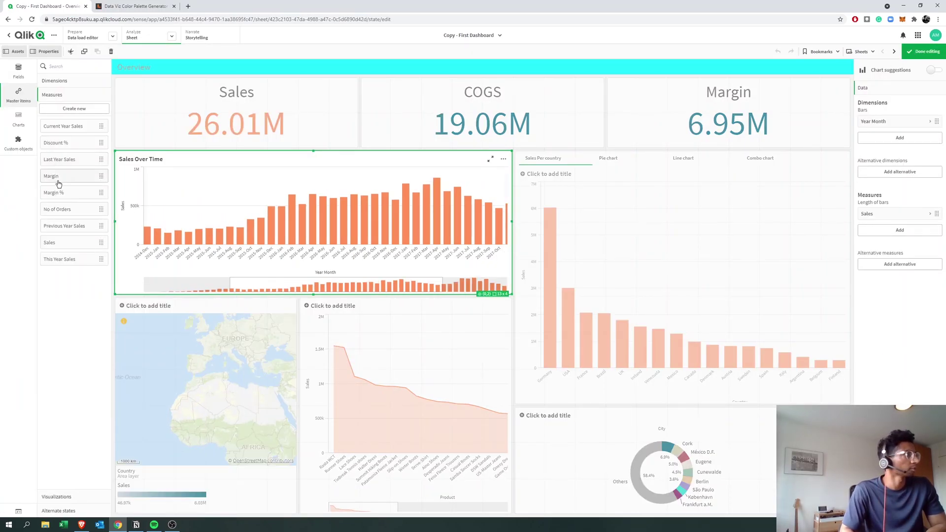
pyautogui.click(89, 184)
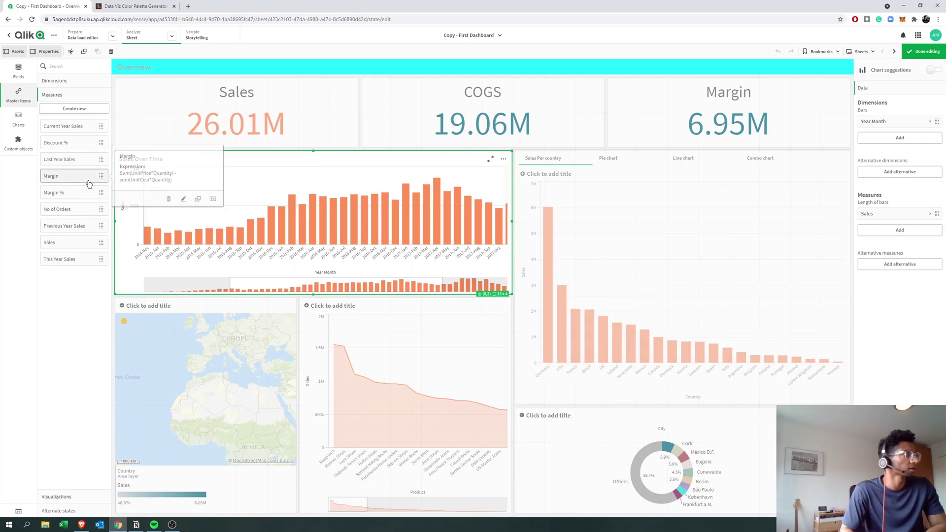
pyautogui.click(184, 199)
pyautogui.click(546, 294)
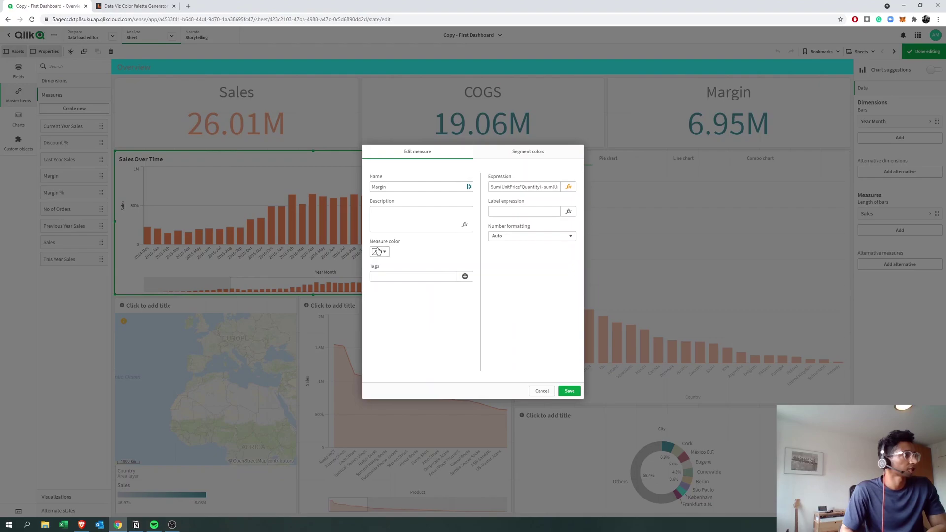
pyautogui.click(377, 251)
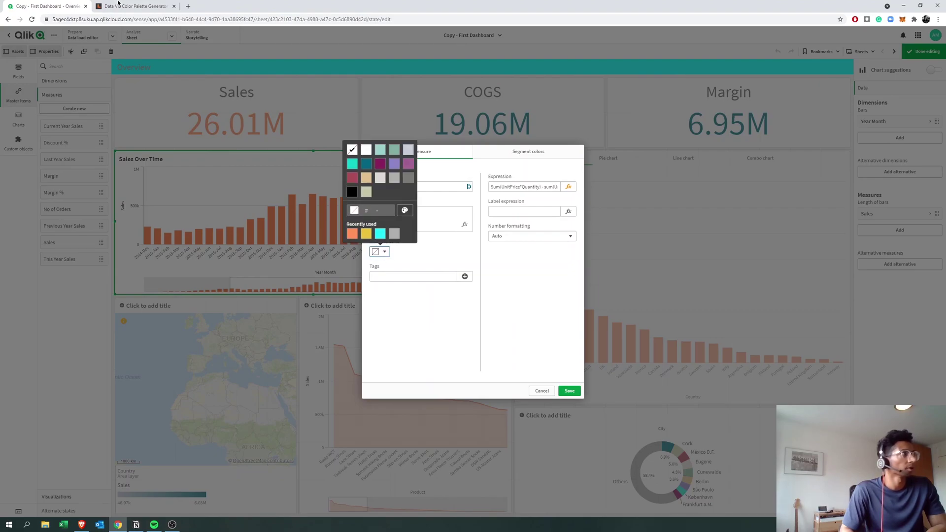
pyautogui.click(133, 6)
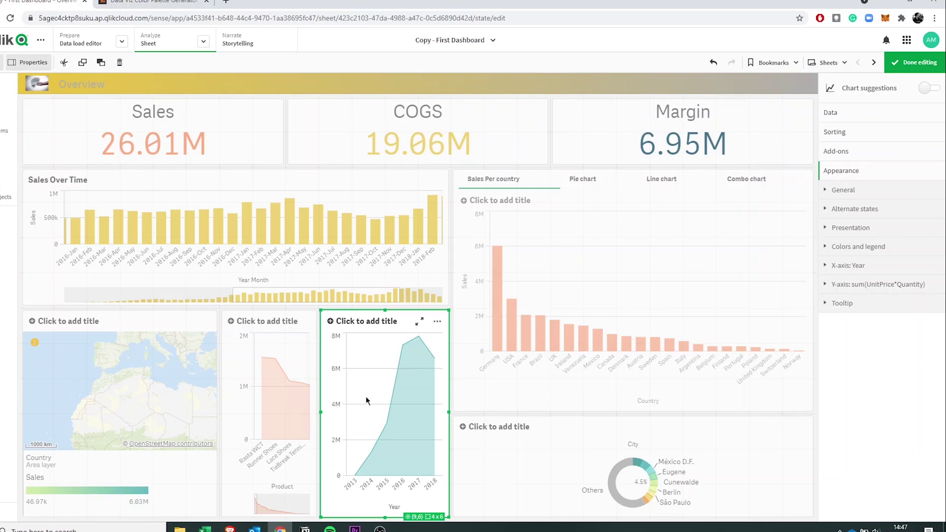
# Give the yearly area chart a custom single teal colour, #26a0a7, under Colors and legend
pyautogui.click(617, 235)
pyautogui.click(427, 401)
pyautogui.click(845, 249)
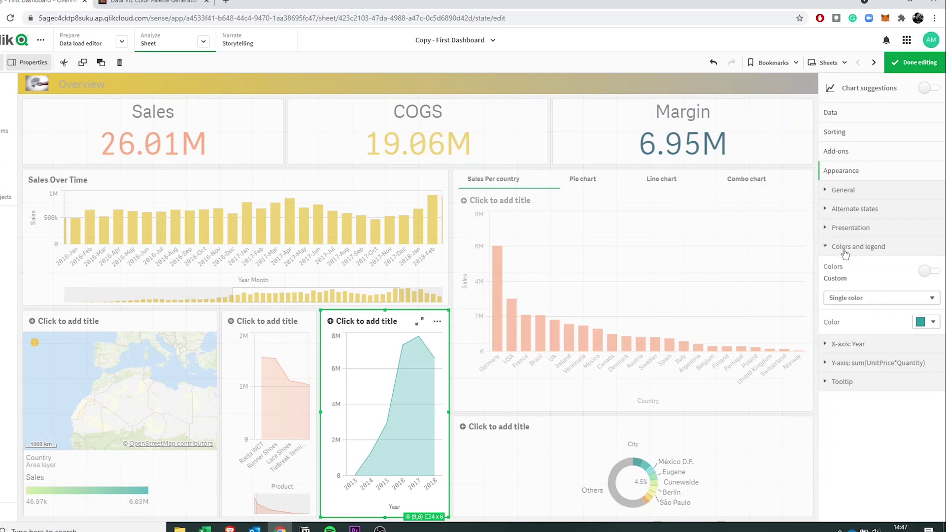
pyautogui.click(934, 272)
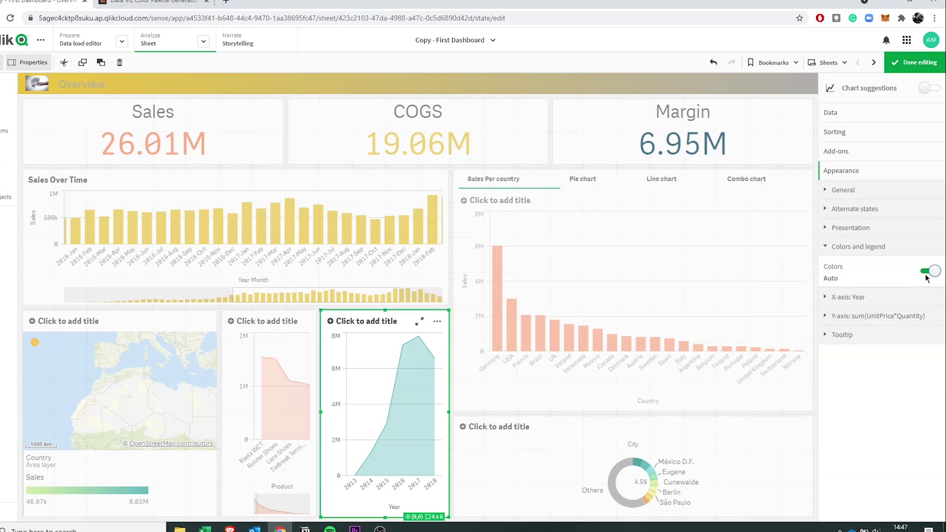
pyautogui.click(929, 274)
pyautogui.click(880, 299)
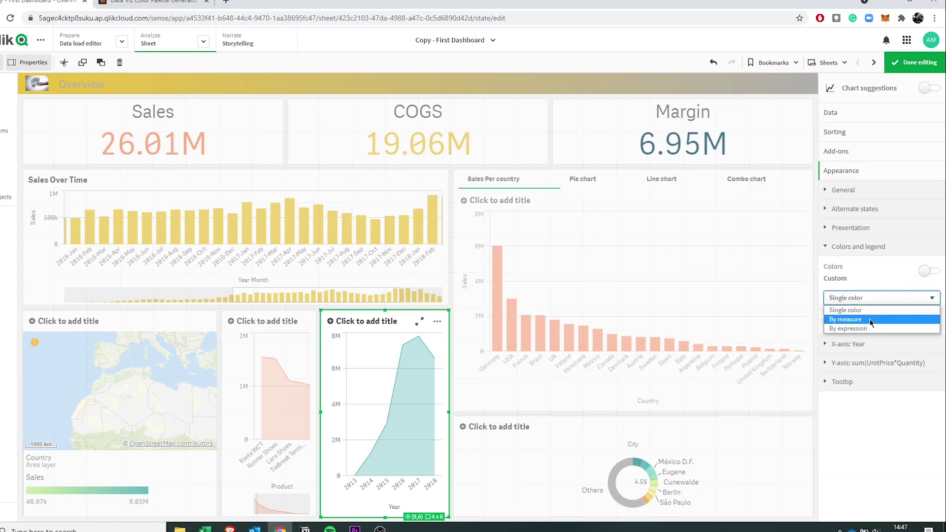
pyautogui.click(856, 310)
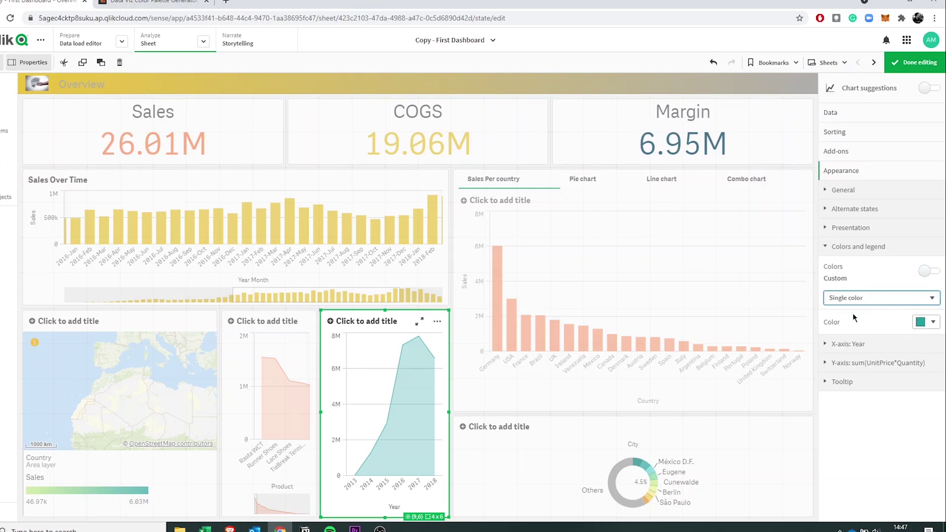
pyautogui.click(921, 323)
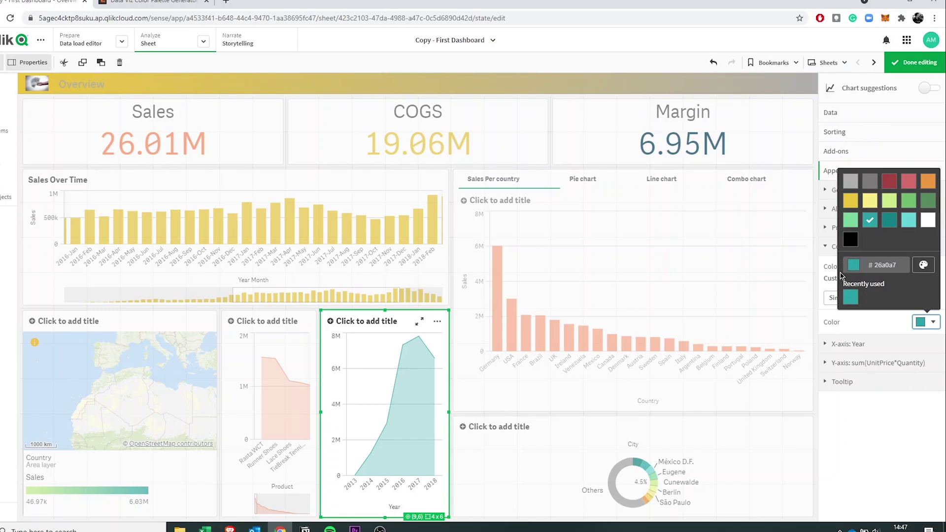
pyautogui.click(858, 414)
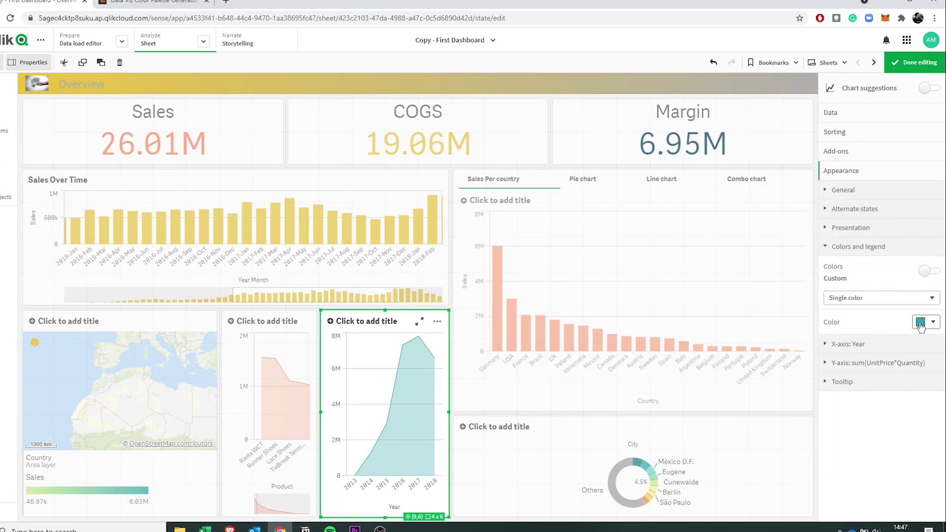